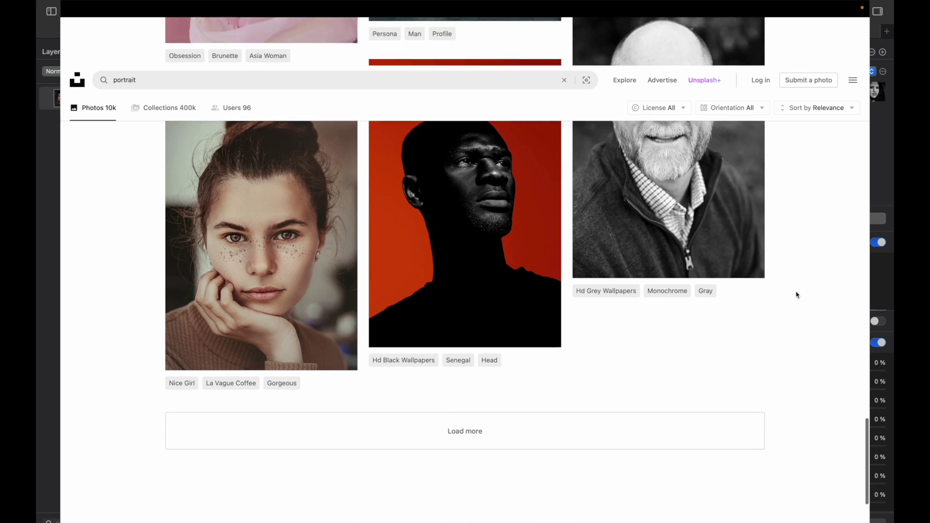
pyautogui.scroll(-2, 608, 319)
# - Load more Unsplash 'portrait' results and browse the newly loaded photos
pyautogui.click(589, 338)
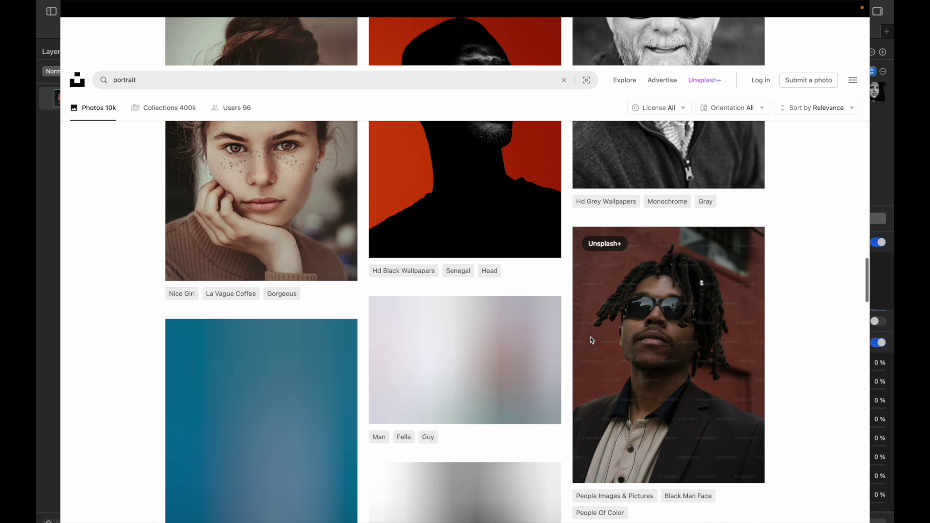
pyautogui.scroll(-4, 591, 340)
pyautogui.scroll(-1, 591, 340)
pyautogui.scroll(-2, 591, 340)
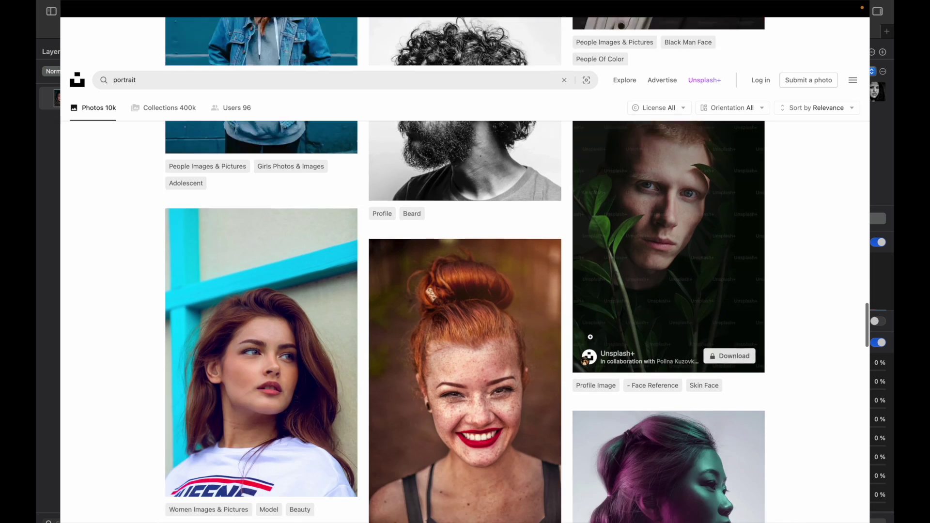
pyautogui.scroll(-1, 591, 340)
pyautogui.scroll(-1, 591, 340)
pyautogui.scroll(-3, 591, 341)
pyautogui.scroll(-1, 591, 341)
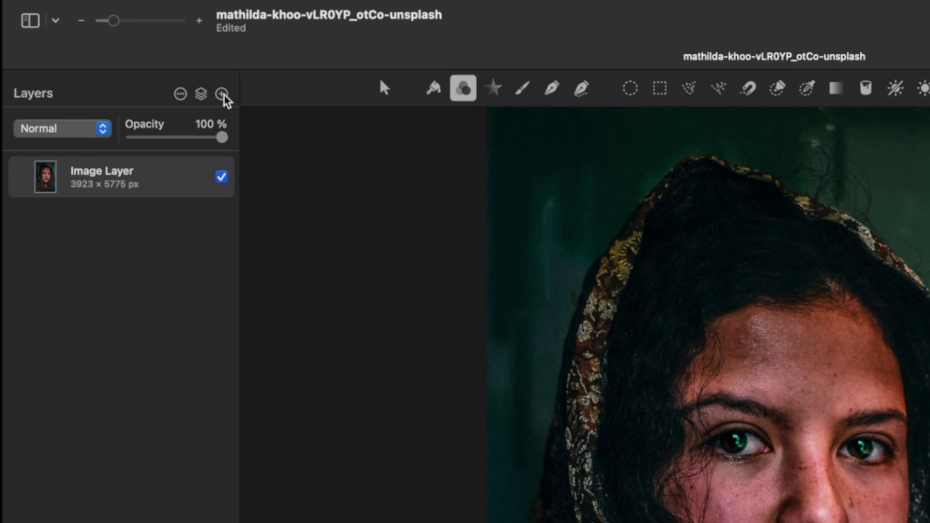
# - Add an empty layer and set up a black 09.psd torn-paper brush at 4073 px
pyautogui.click(158, 52)
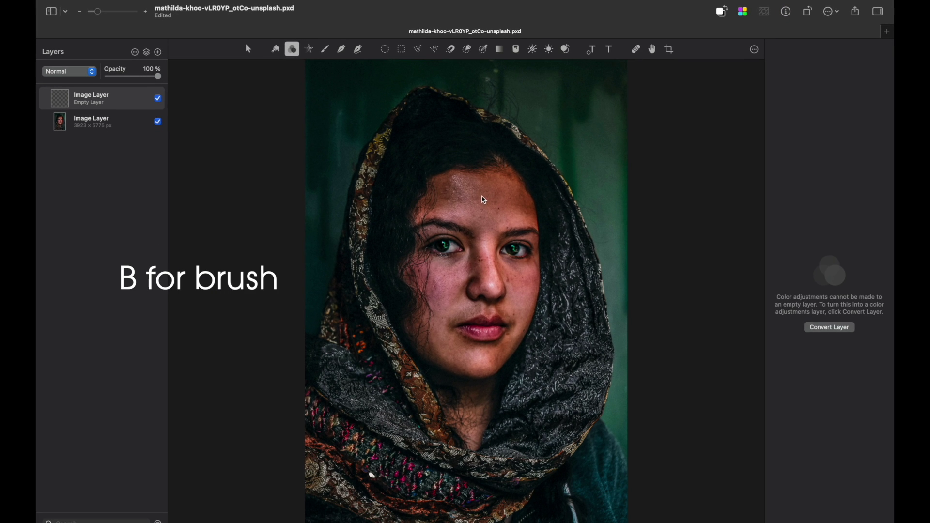
pyautogui.press('b')
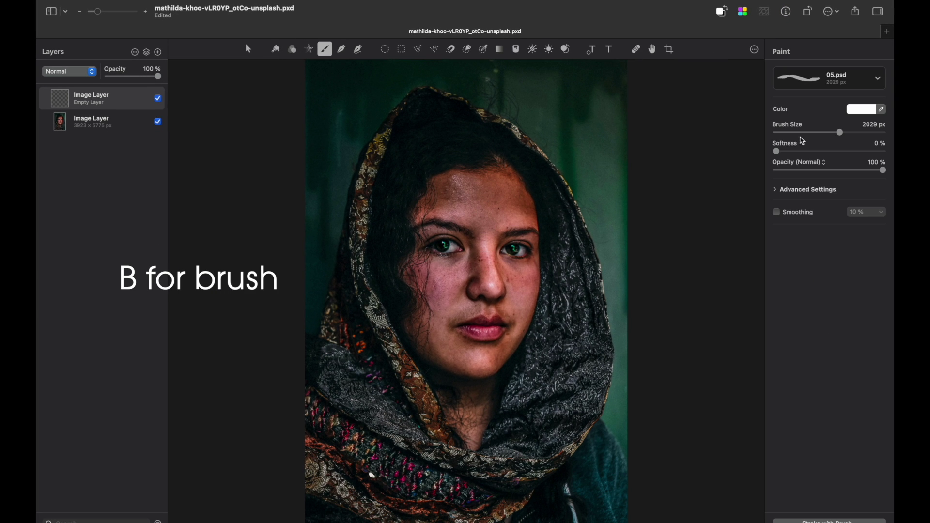
pyautogui.click(851, 82)
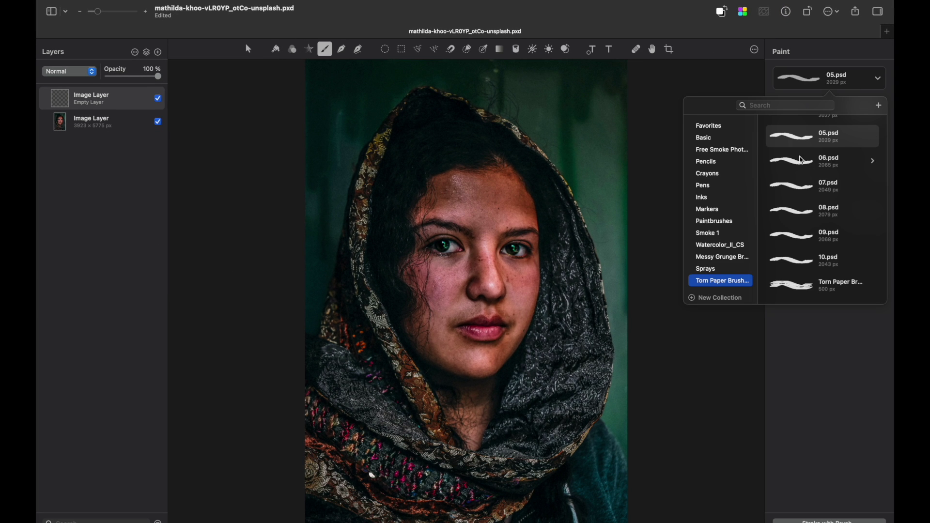
pyautogui.click(803, 247)
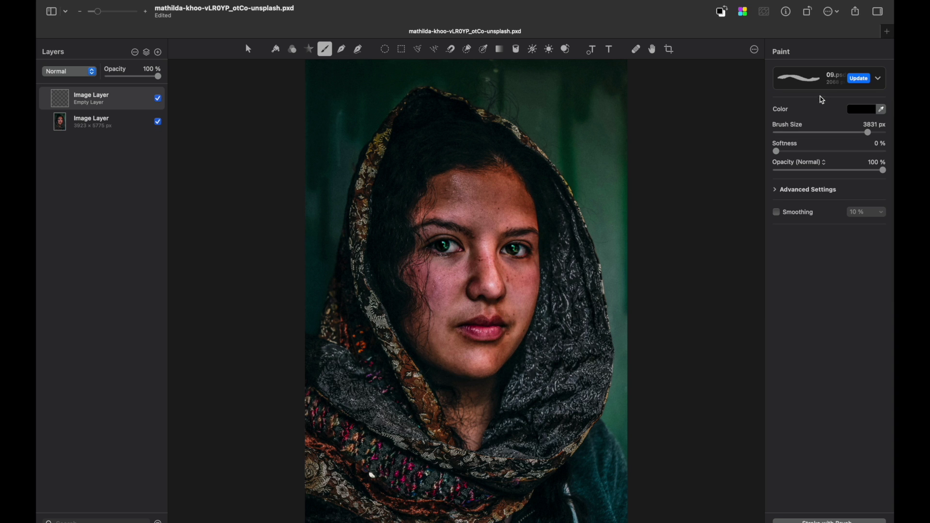
pyautogui.moveTo(868, 132); pyautogui.dragTo(872, 133)
# - Paint the black strip across the mouth, then add a clipped layer using the 08.psd brush
pyautogui.click(456, 331)
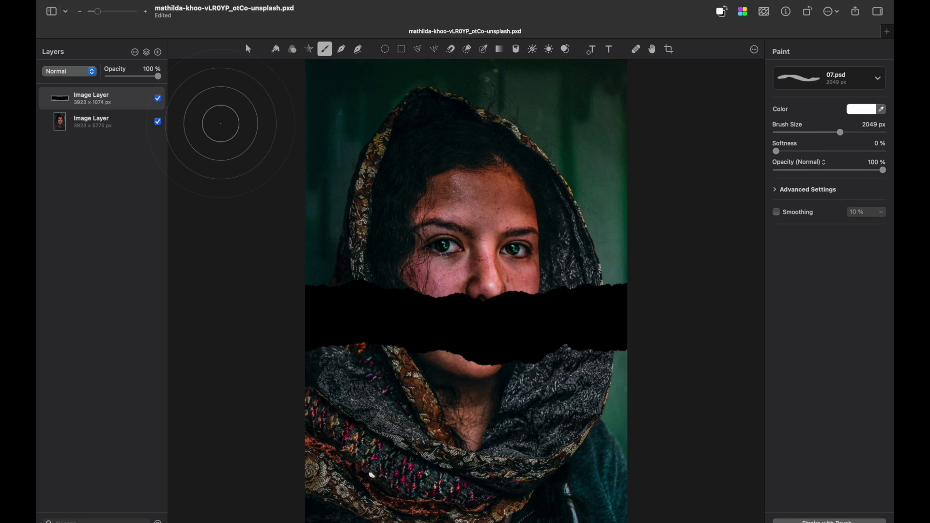
pyautogui.click(157, 52)
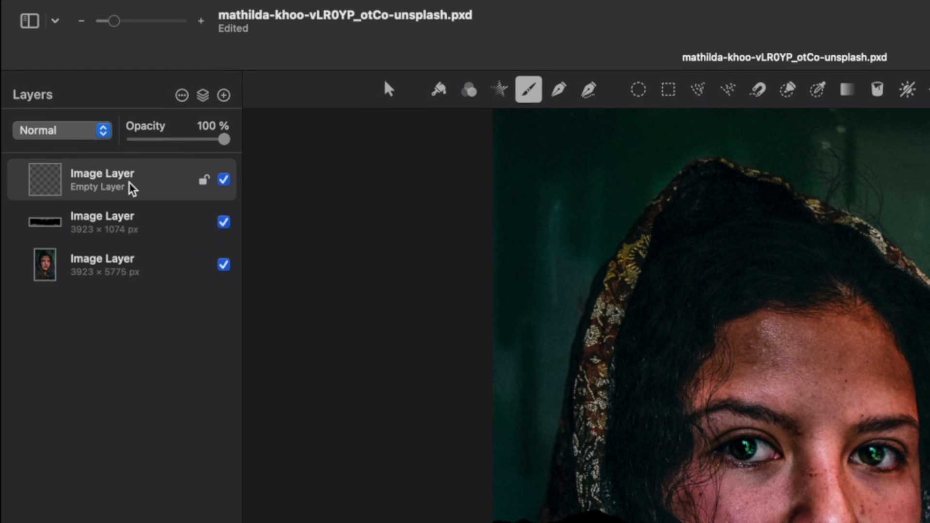
pyautogui.rightClick(107, 102)
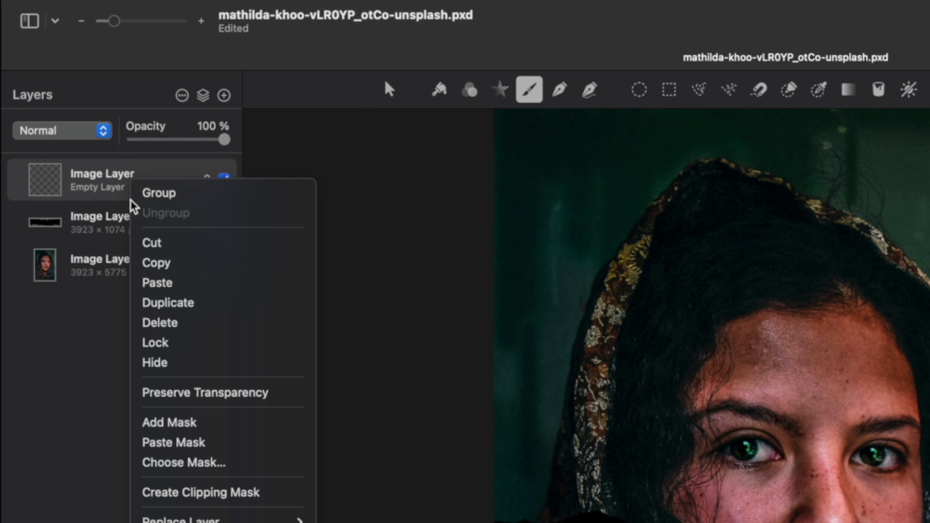
pyautogui.press('Escape')
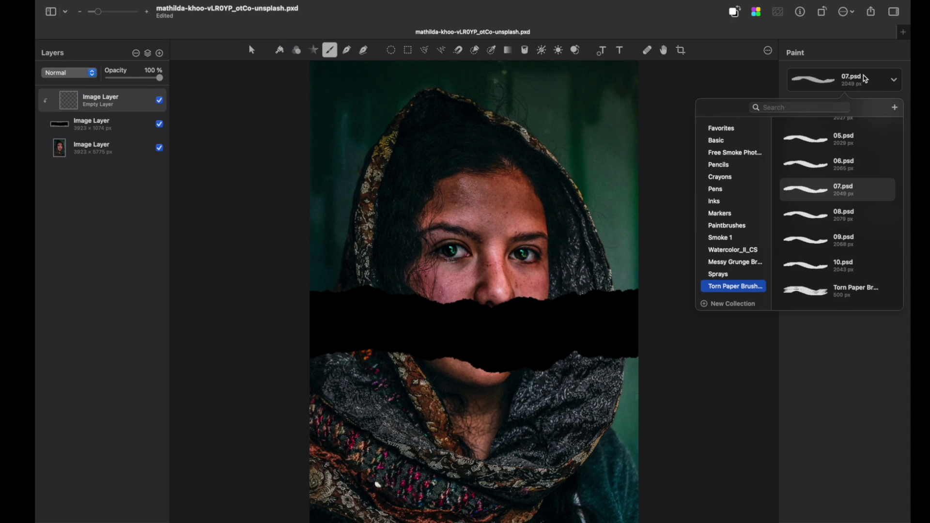
pyautogui.click(803, 216)
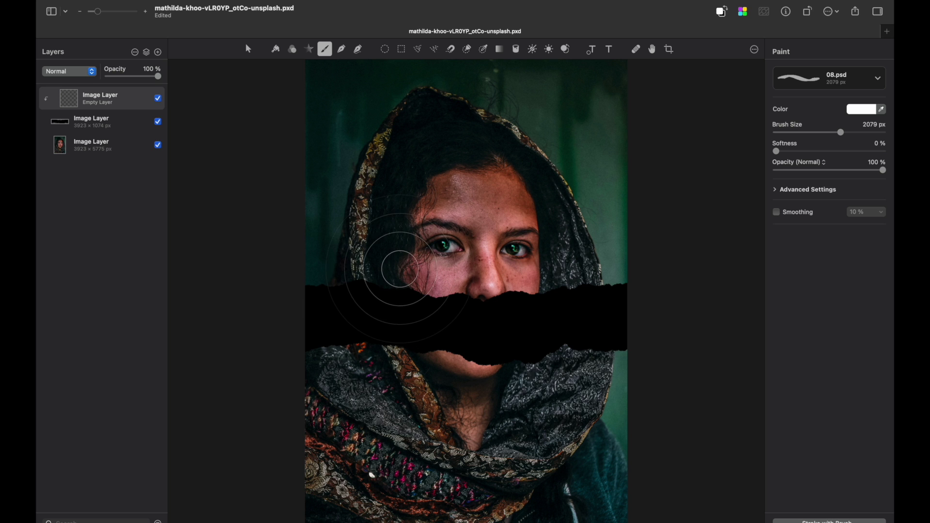
# - Paint white torn edges along the strip's top and bottom, undoing misplaced strokes
pyautogui.click(395, 273)
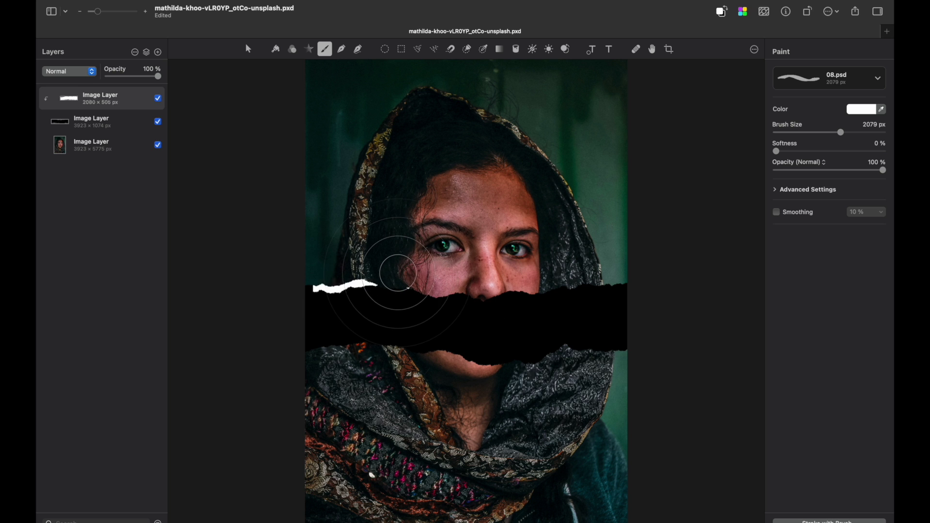
pyautogui.press('super+z')
pyautogui.click(534, 360)
pyautogui.press('super+z')
pyautogui.click(534, 360)
pyautogui.press('super+z')
pyautogui.click(878, 77)
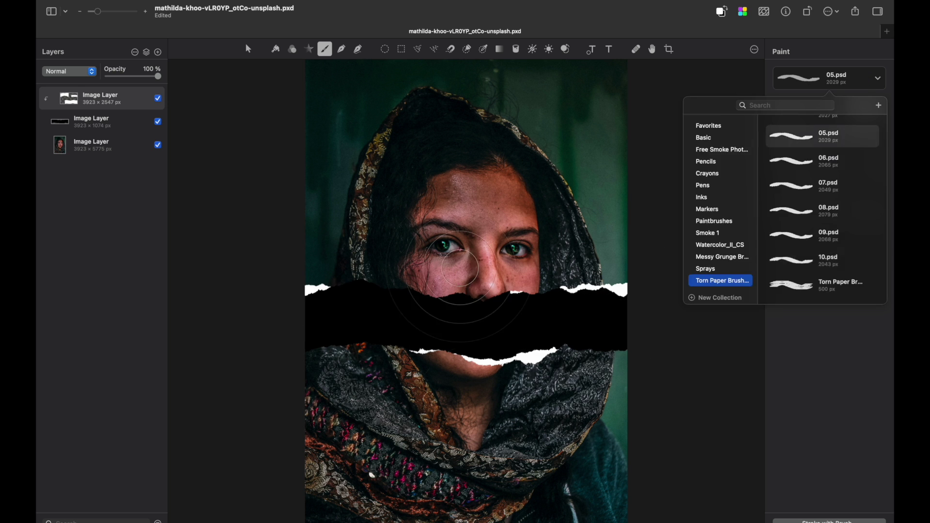
pyautogui.click(596, 295)
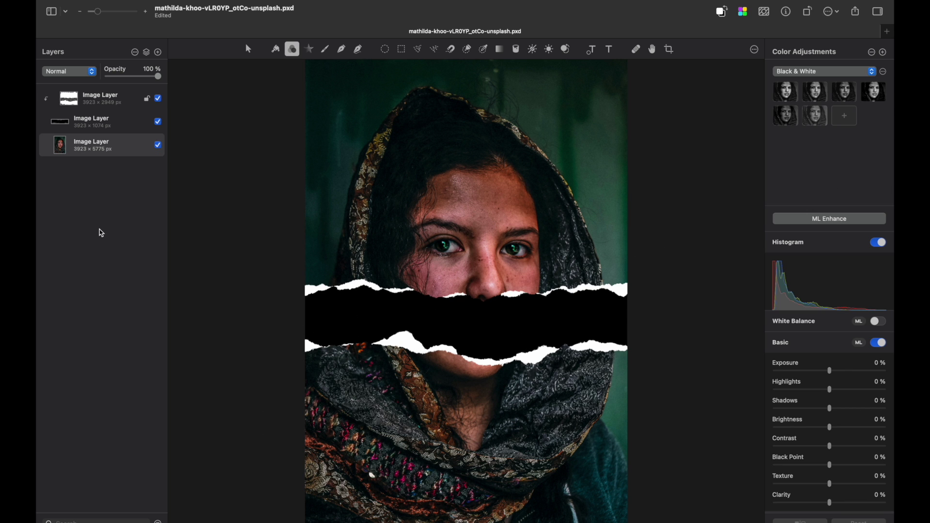
# - Duplicate the portrait, clip the copy inside the strip, and apply the Black & White preset
pyautogui.press('super+j')
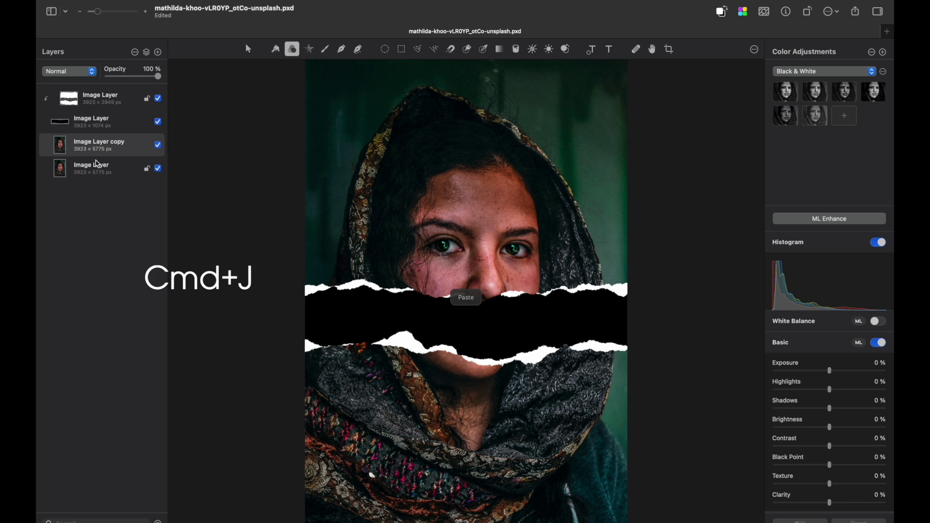
pyautogui.moveTo(101, 144)
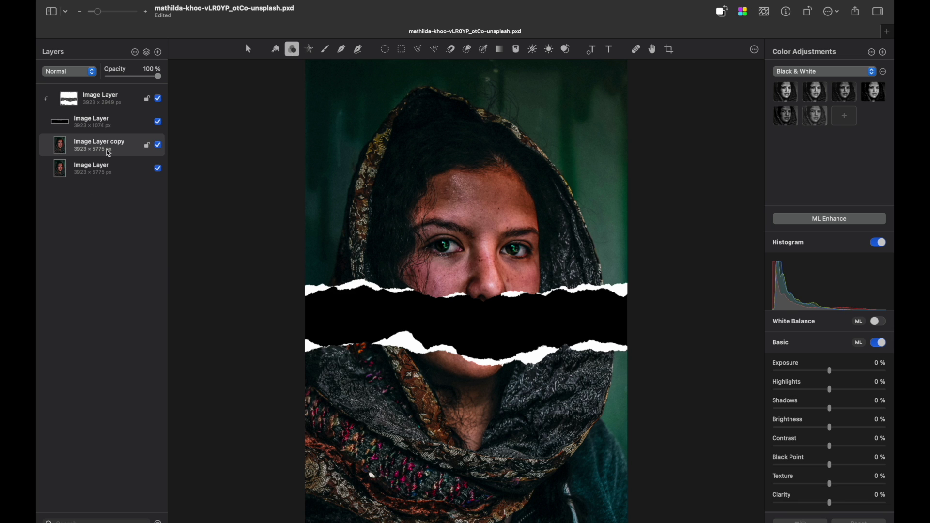
pyautogui.moveTo(108, 151); pyautogui.dragTo(51, 125)
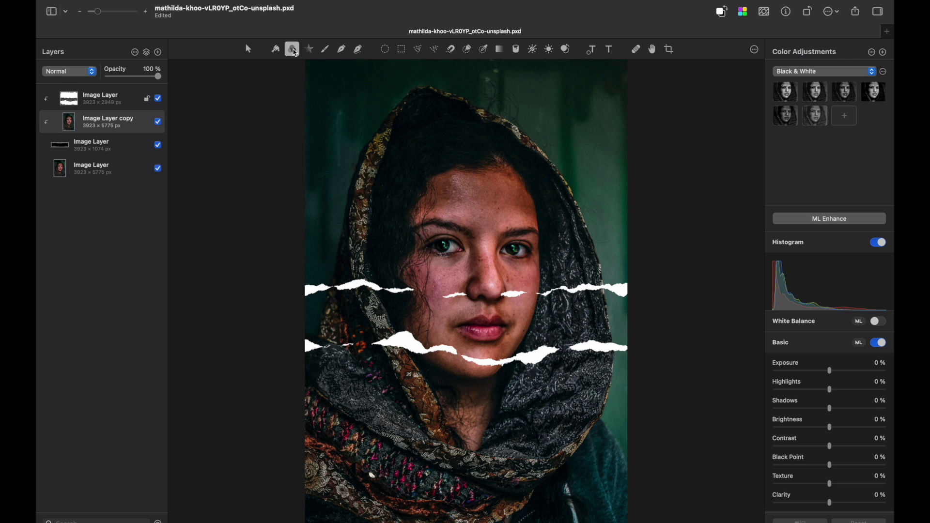
pyautogui.click(814, 73)
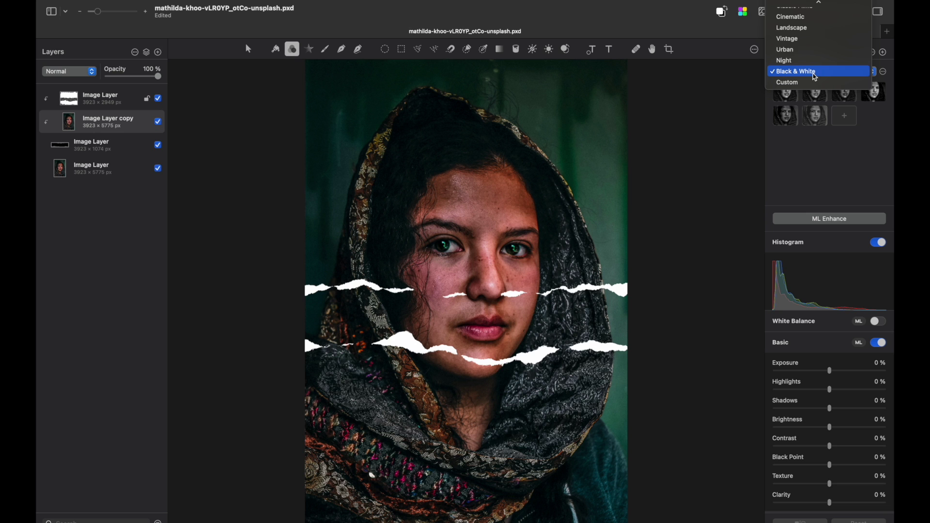
pyautogui.click(818, 72)
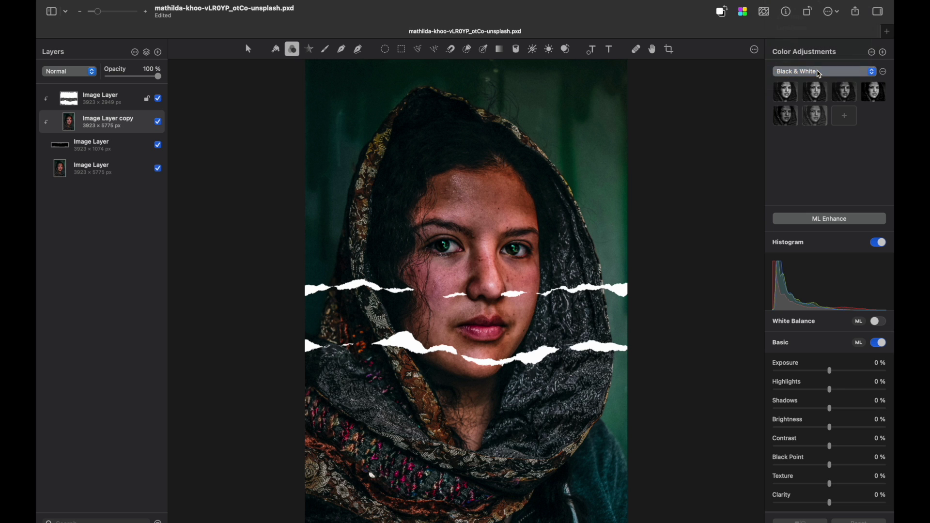
pyautogui.click(844, 91)
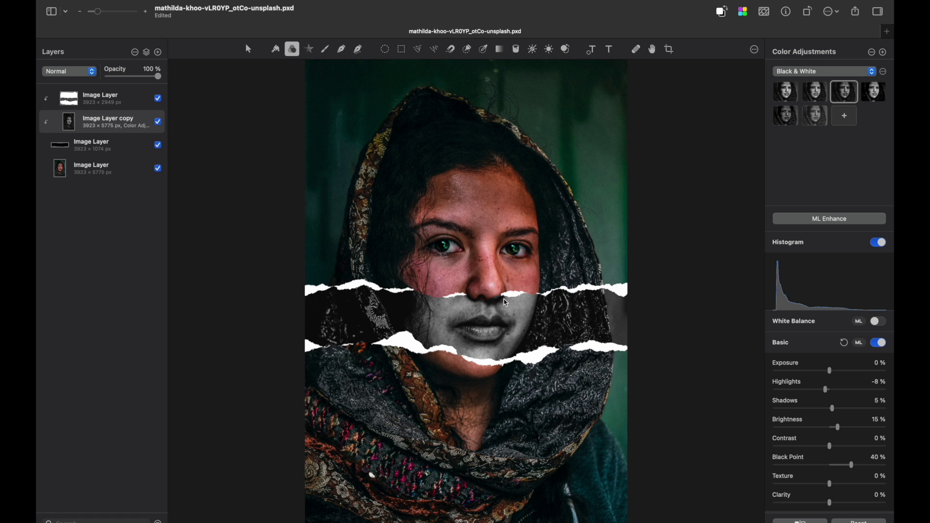
pyautogui.click(120, 104)
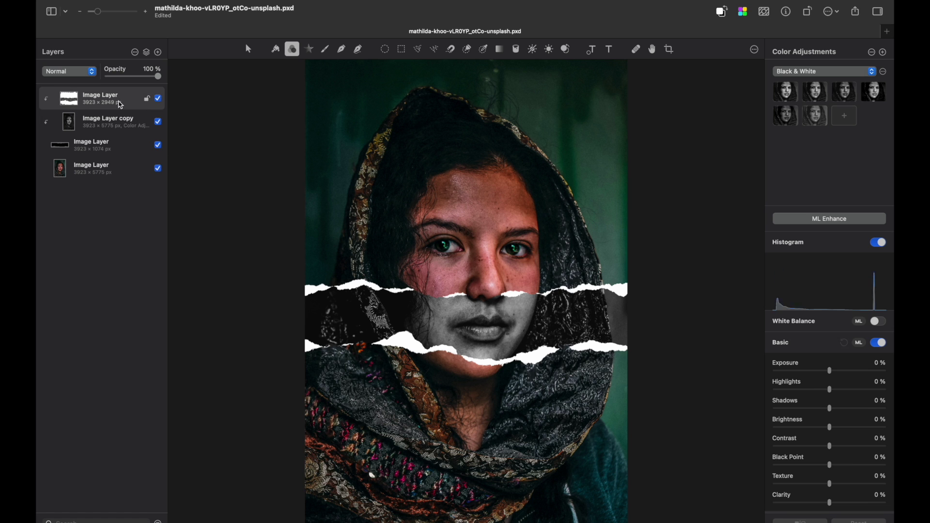
# - Give the torn edges a drop shadow with blur 51 px, distance 81 px, opacity 82%
pyautogui.click(276, 49)
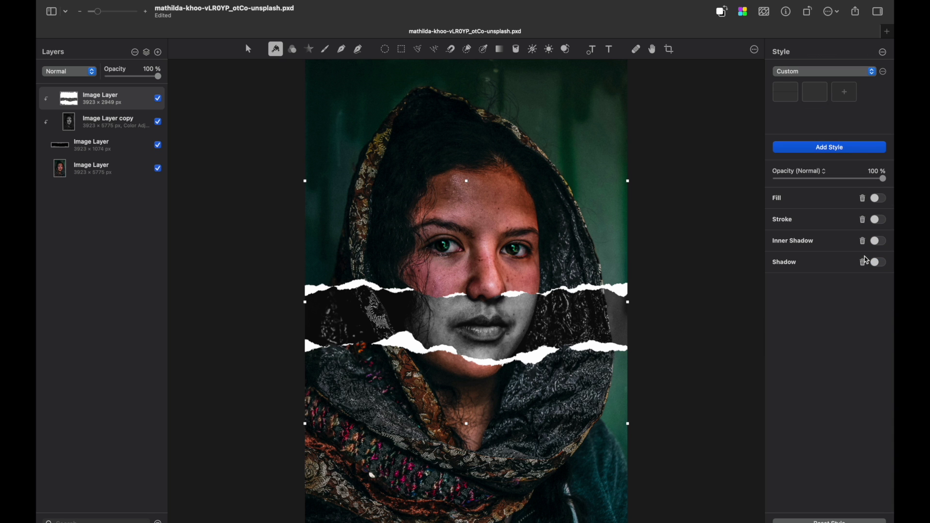
pyautogui.click(875, 262)
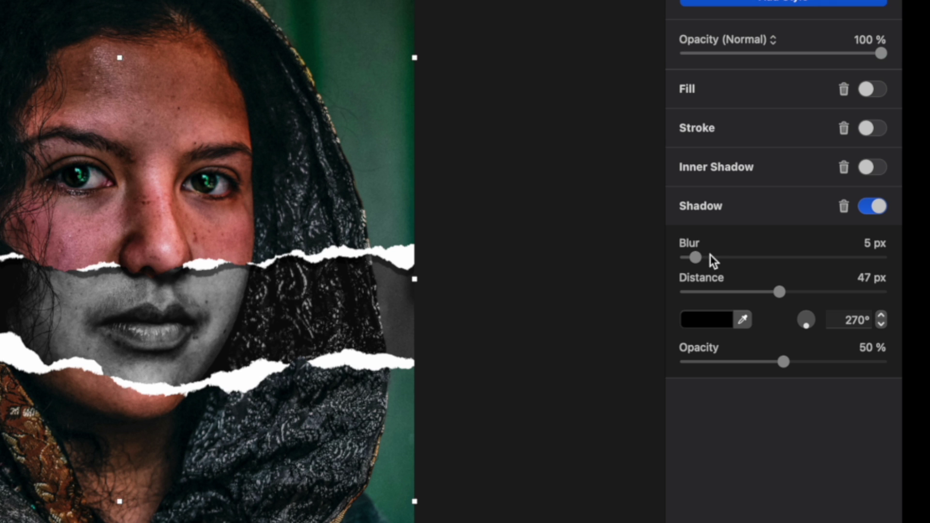
pyautogui.moveTo(709, 256); pyautogui.dragTo(728, 257)
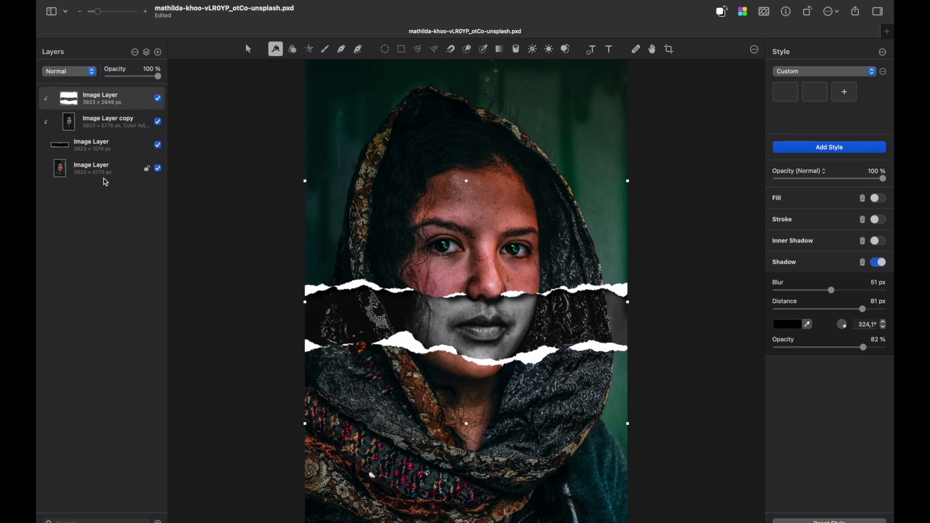
# - Select the bottom Image Layer holding the original colour portrait
pyautogui.click(99, 174)
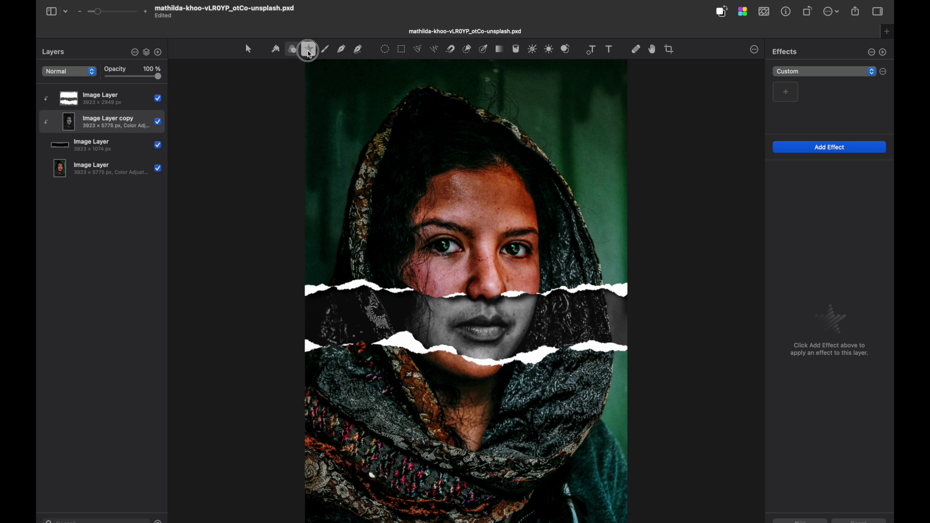
# - Add a Halftone Dot Screen effect to the Image Layer copy inside the strip
pyautogui.click(843, 148)
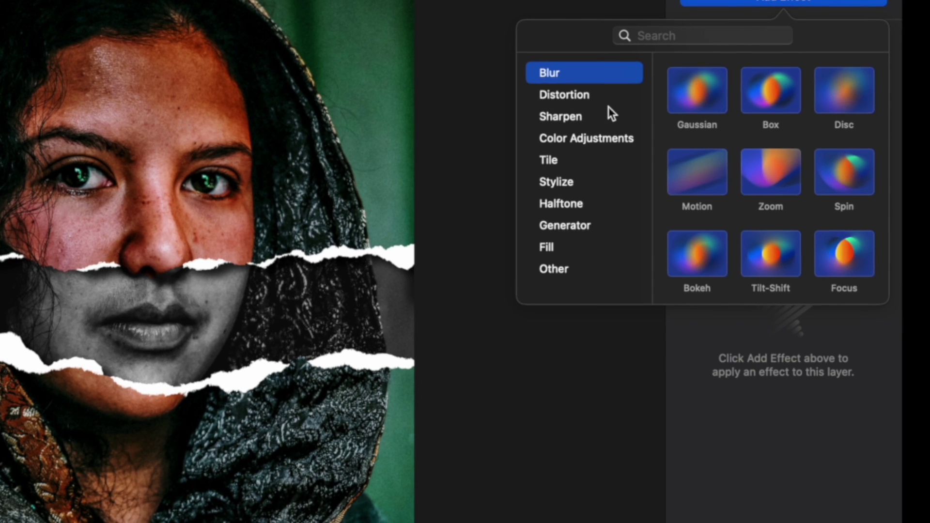
pyautogui.click(607, 116)
pyautogui.click(595, 138)
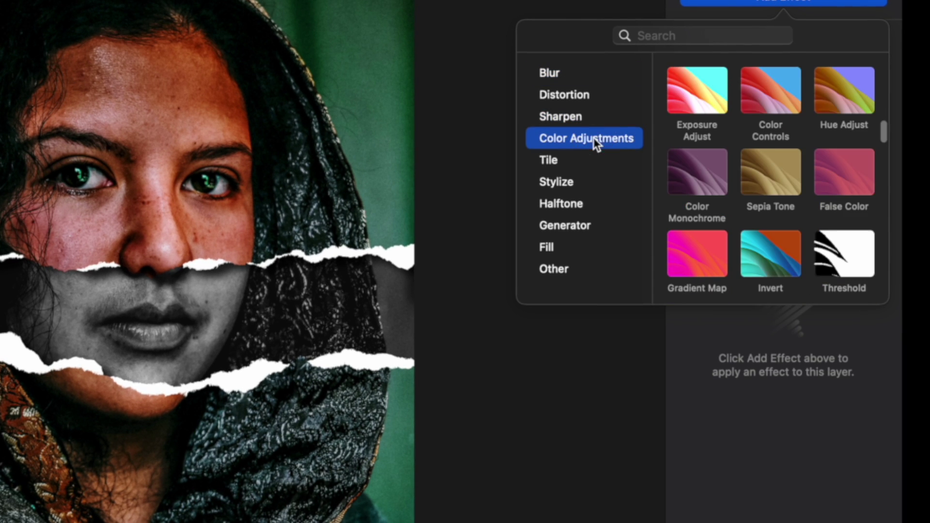
pyautogui.click(561, 204)
pyautogui.click(699, 89)
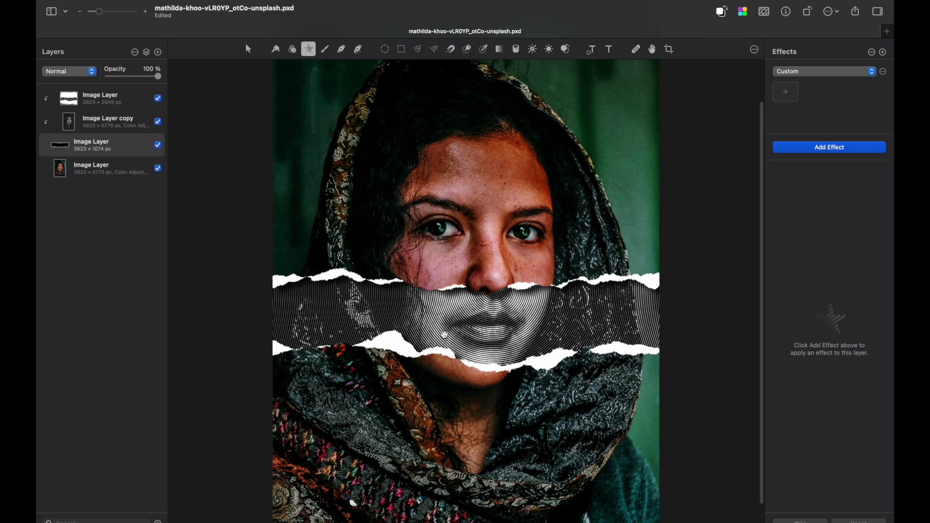
pyautogui.click(521, 347)
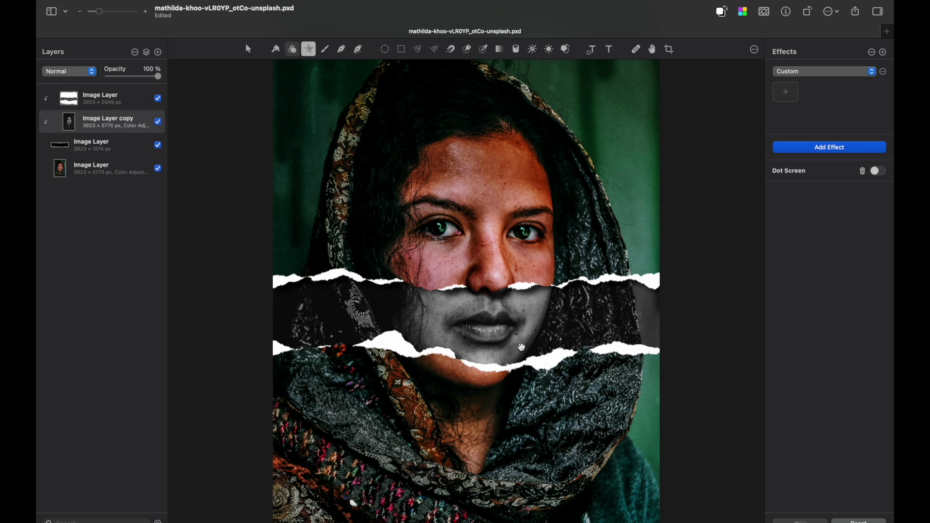